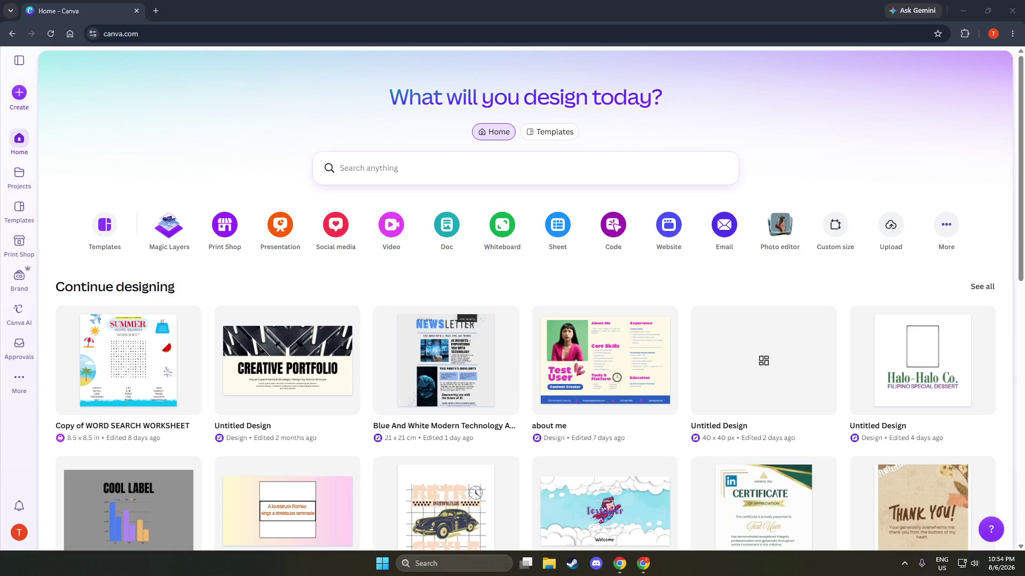
- Search the design types for "canva" and create a blank Canva Banner design
click(19, 94)
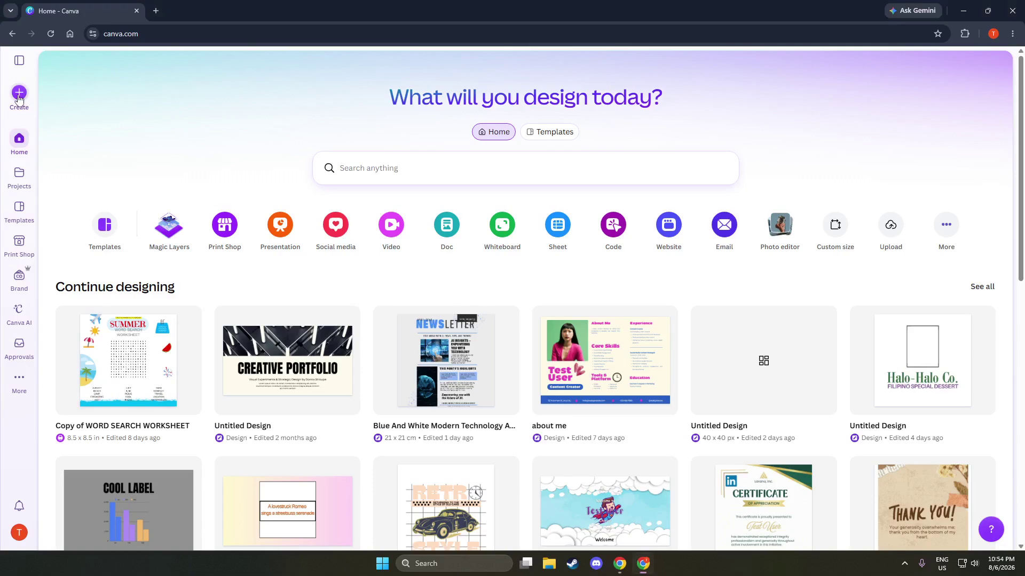
click(19, 94)
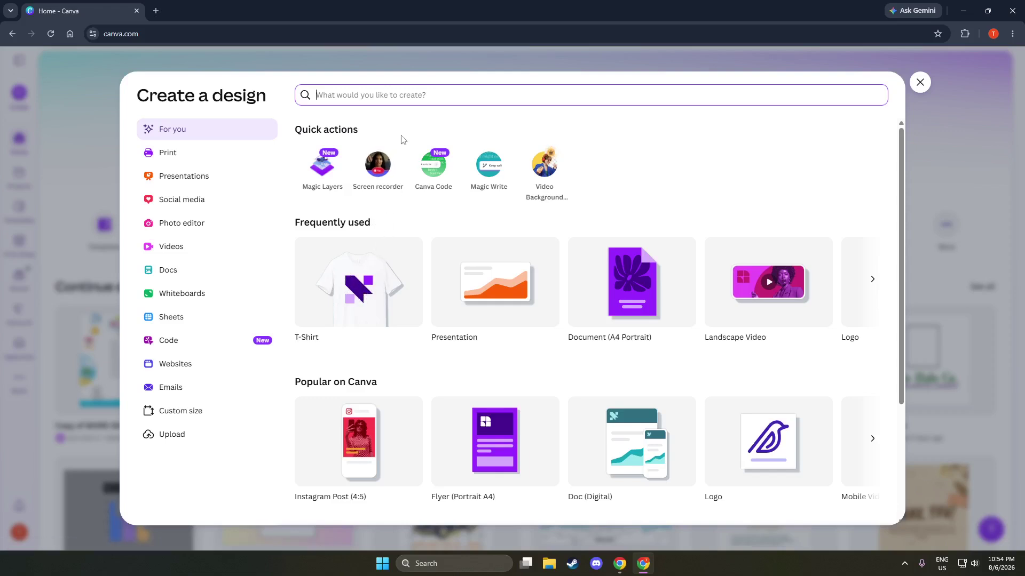
text(canva)
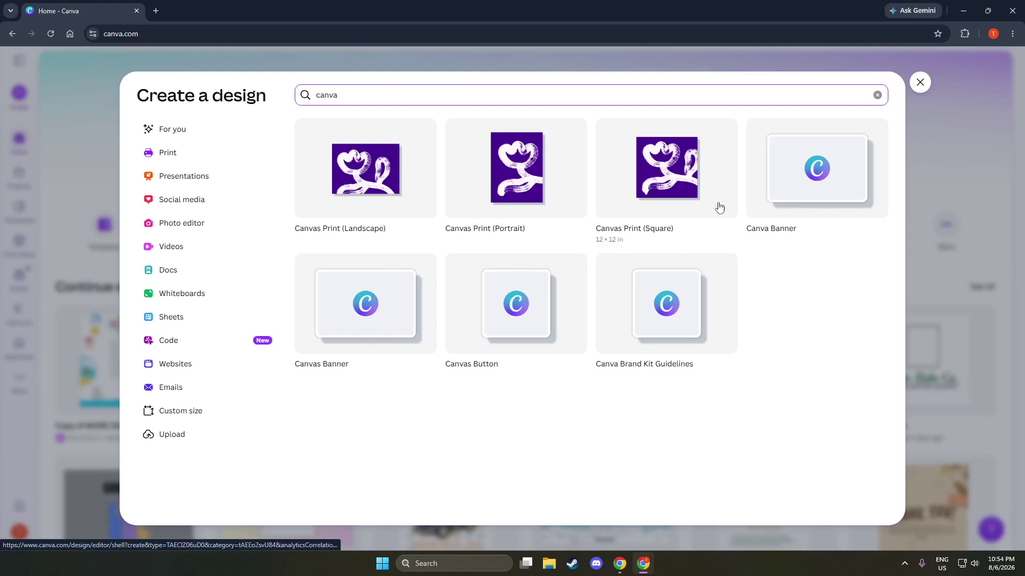
click(778, 188)
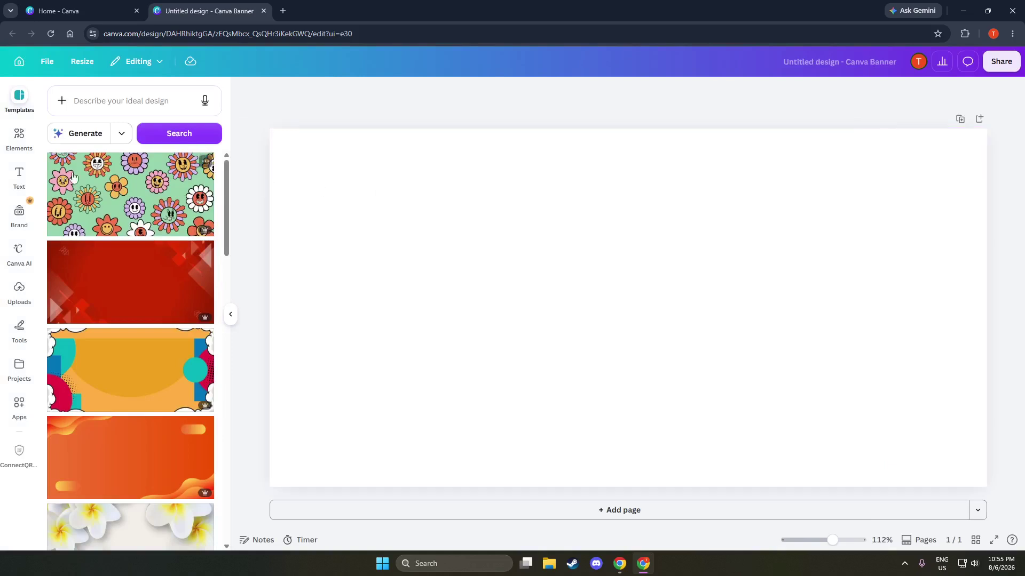
- Search the elements for "floor plan" and add the first furnished floor plan graphic to the page
click(18, 147)
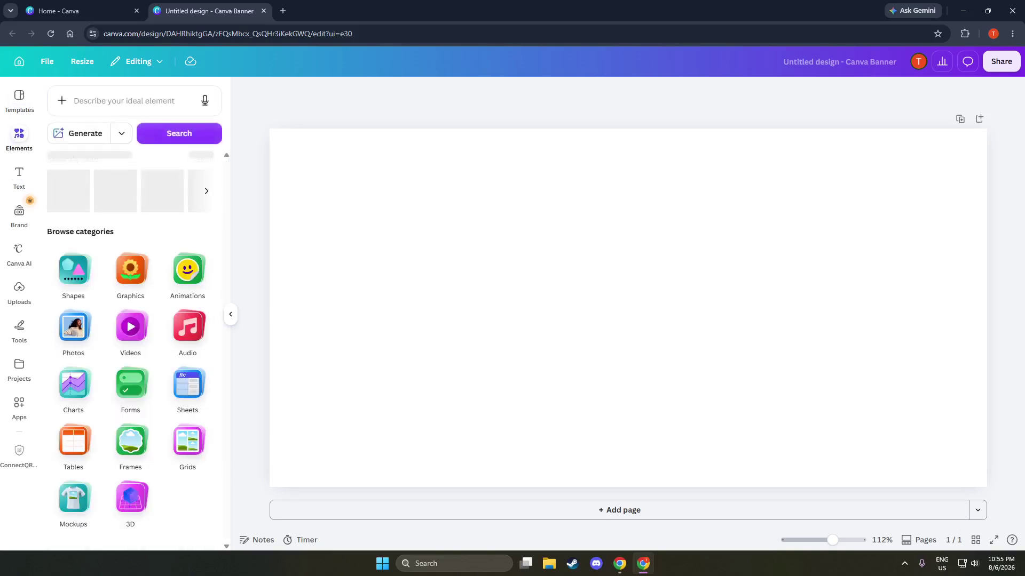
click(136, 100)
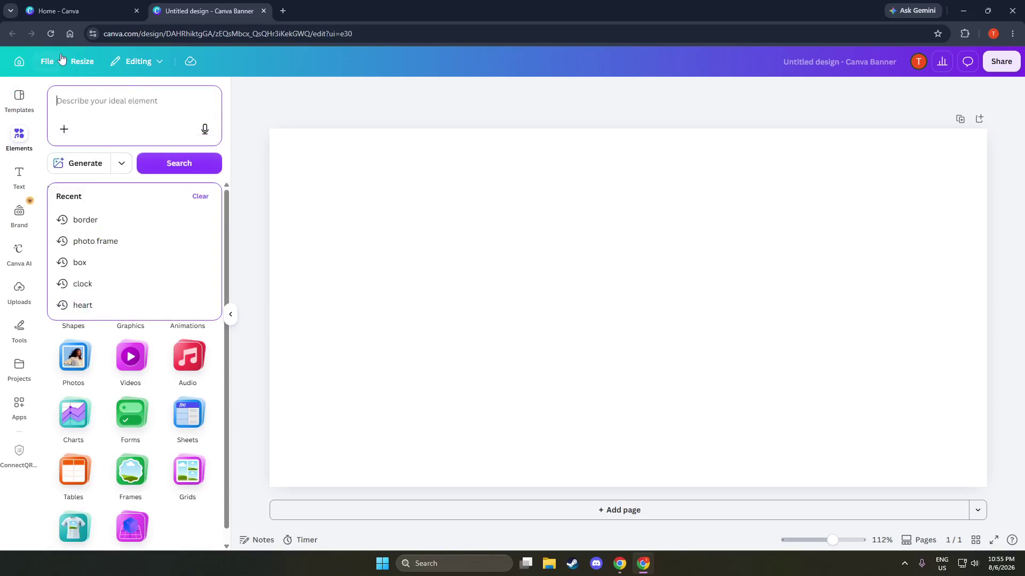
text(fl)
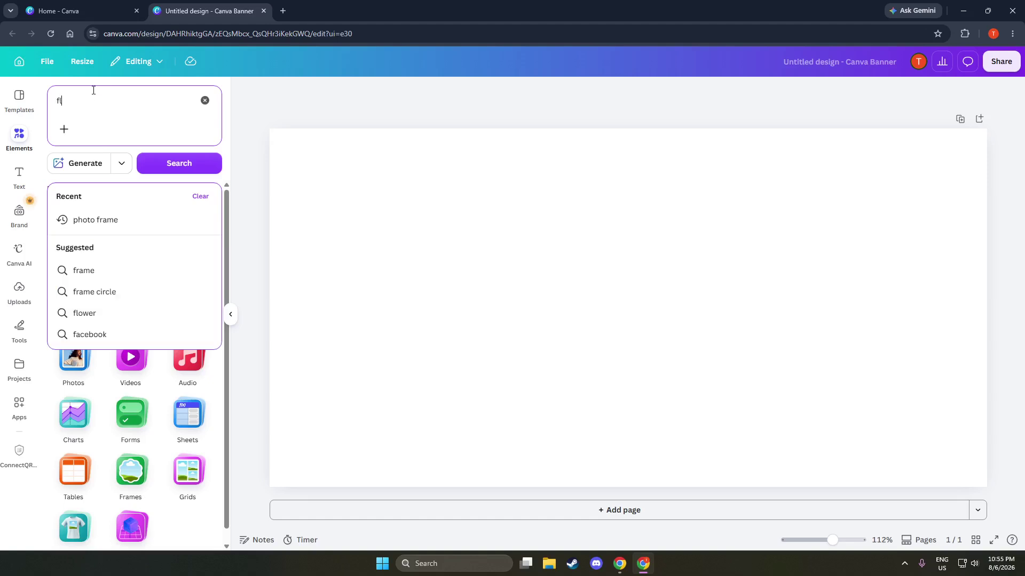
text(oor plan)
key(Return)
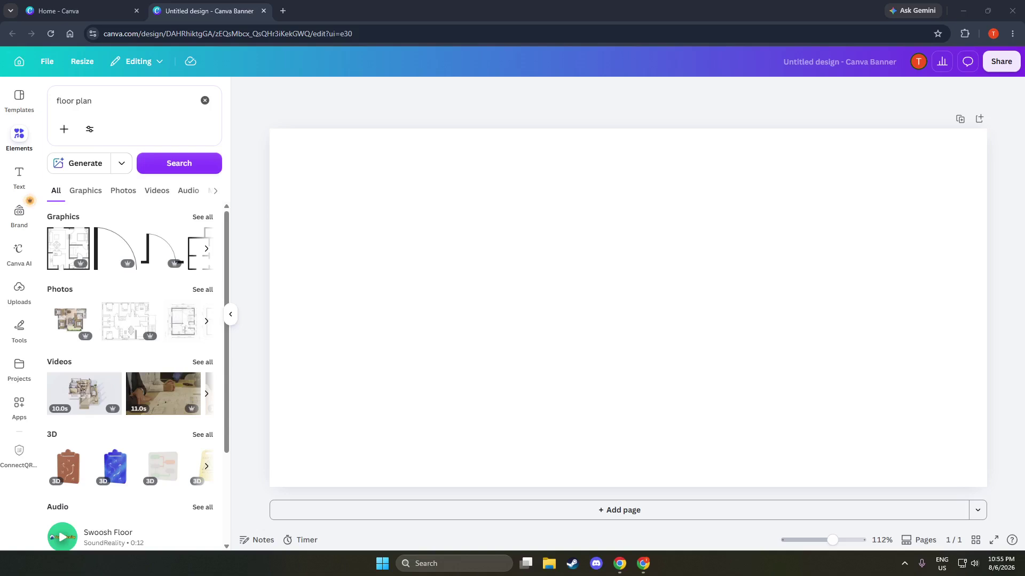
click(71, 257)
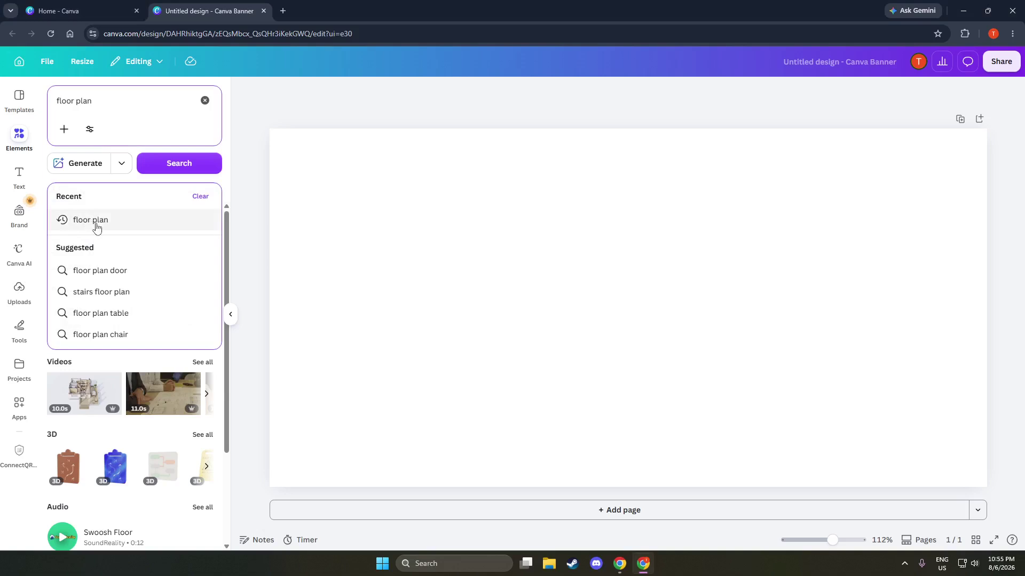
click(142, 182)
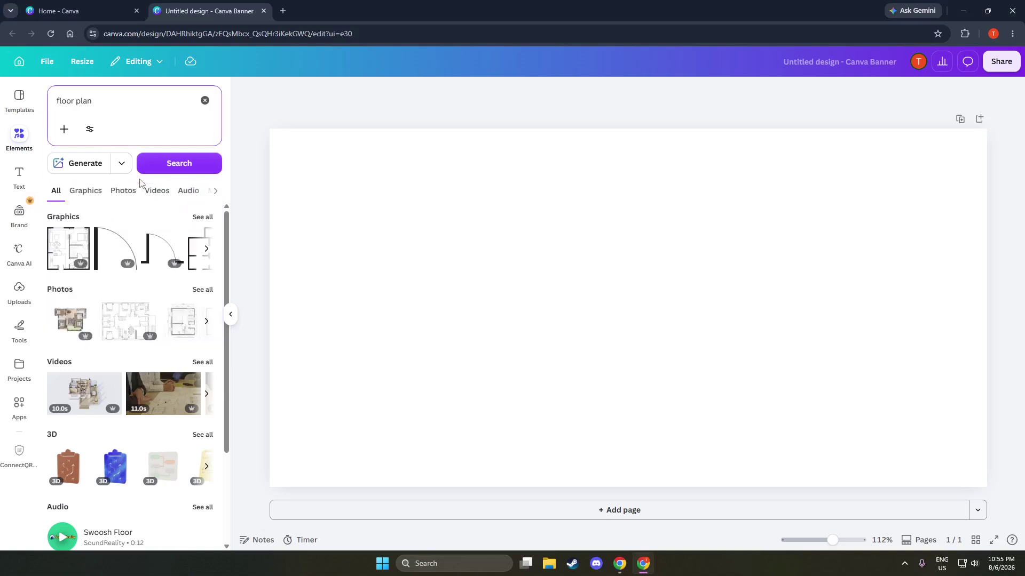
click(58, 248)
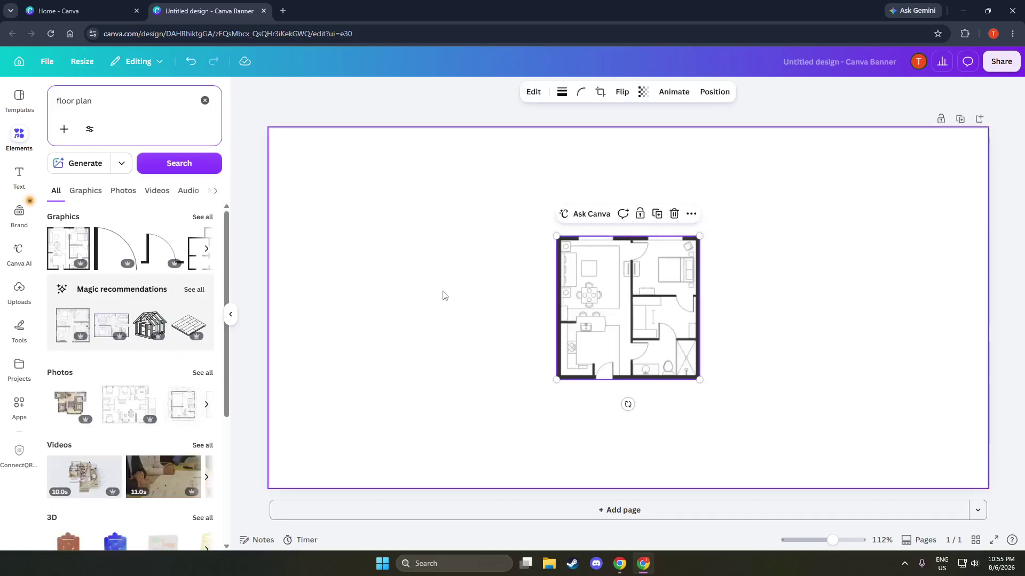
- Enlarge the floor plan to about four fifths of the page height and centre it on the page
drag(619, 309, 452, 281)
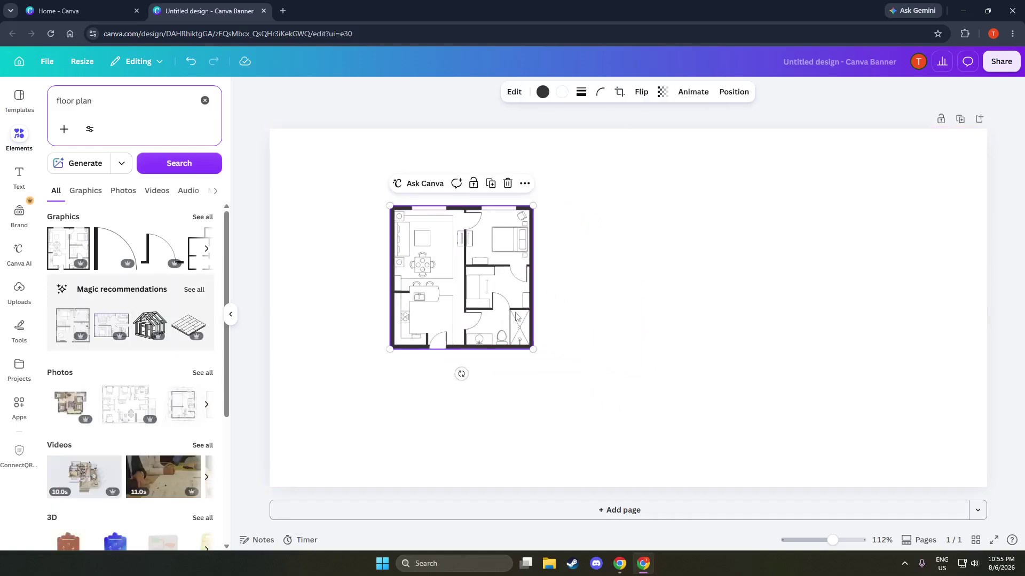
drag(532, 347, 760, 417)
drag(544, 376, 643, 330)
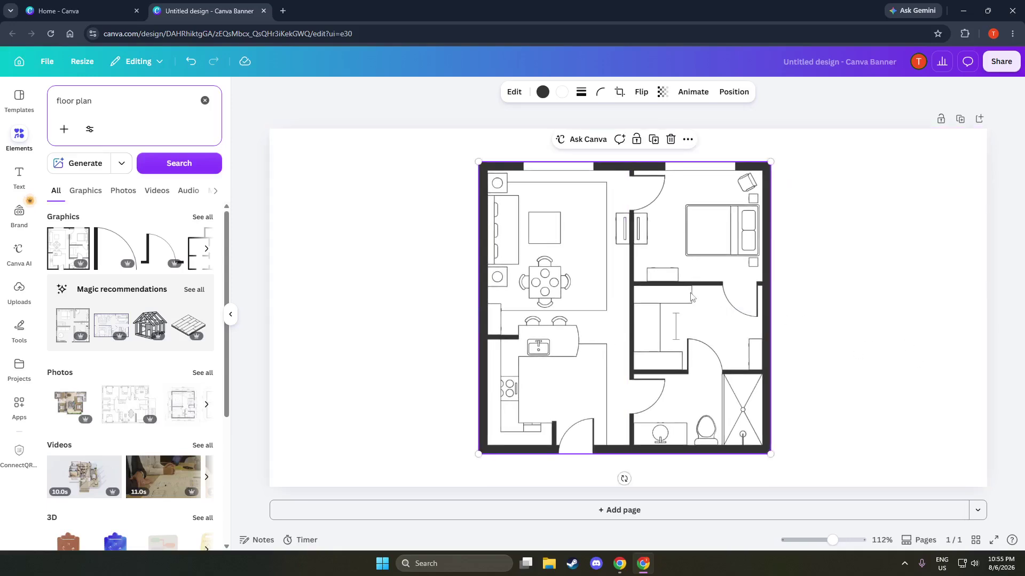
drag(652, 290, 655, 278)
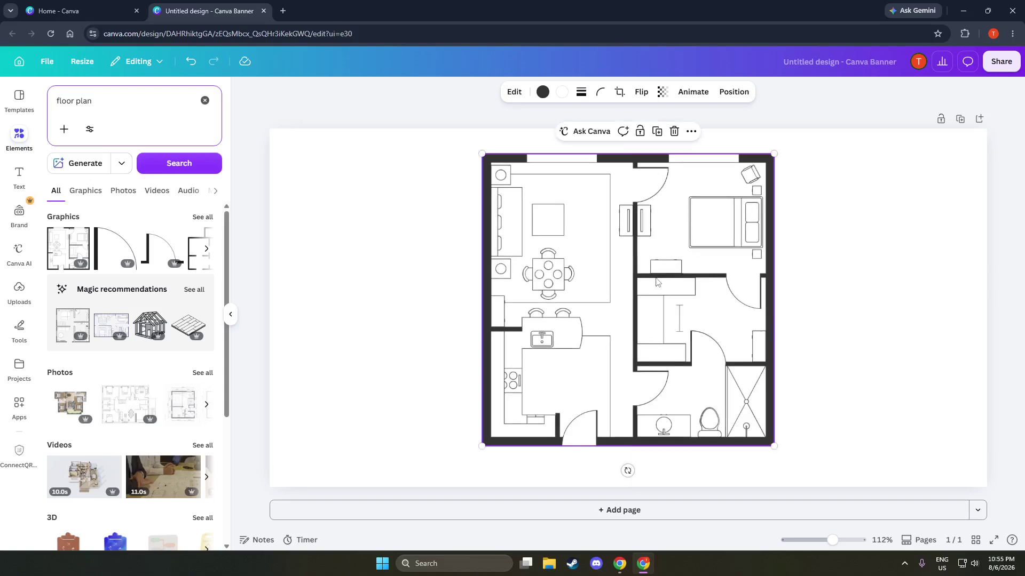
click(424, 295)
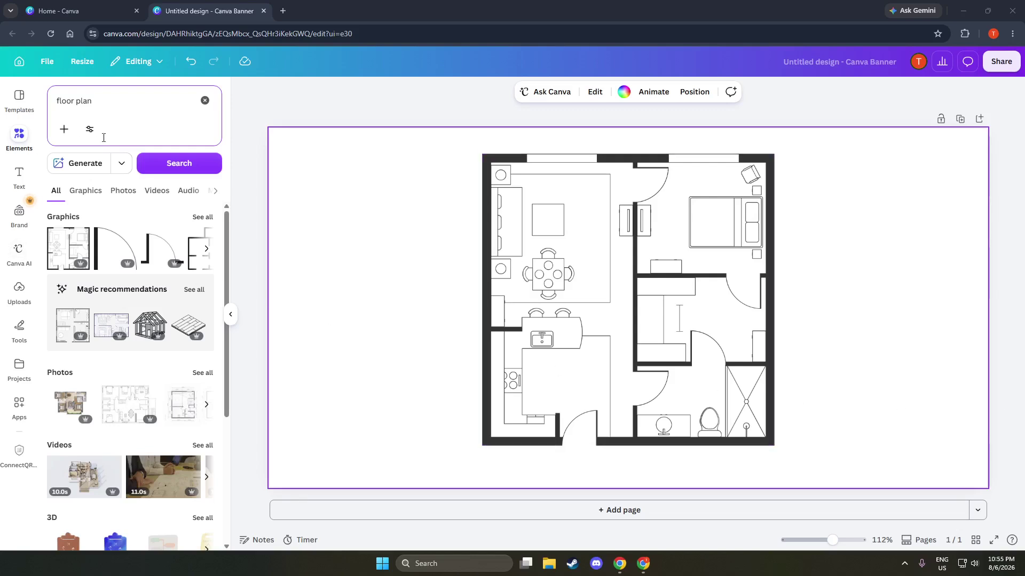
- Search the elements for "bed" and limit the results to graphics
click(108, 101)
drag(109, 102, 41, 102)
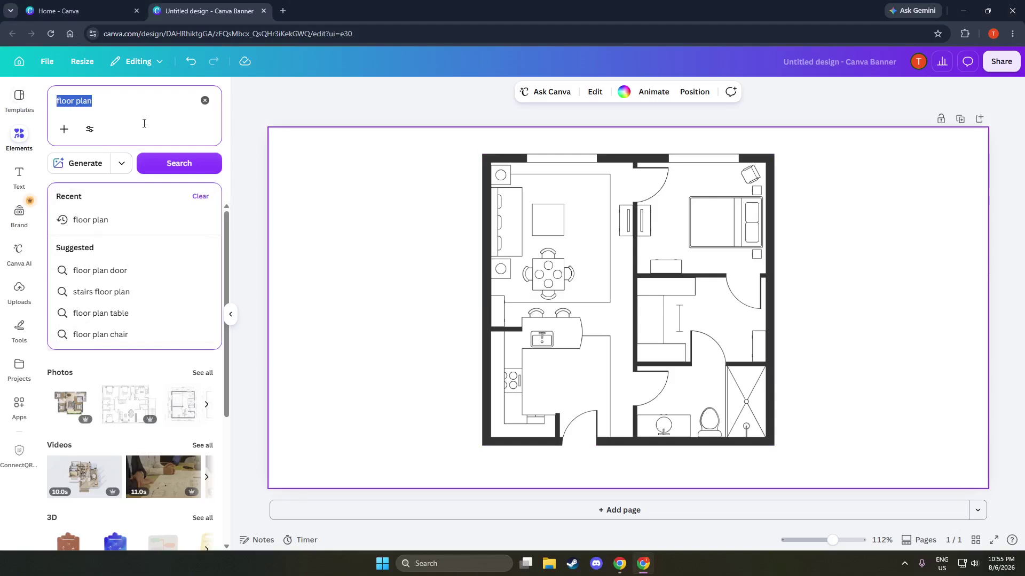
text(bed)
key(Return)
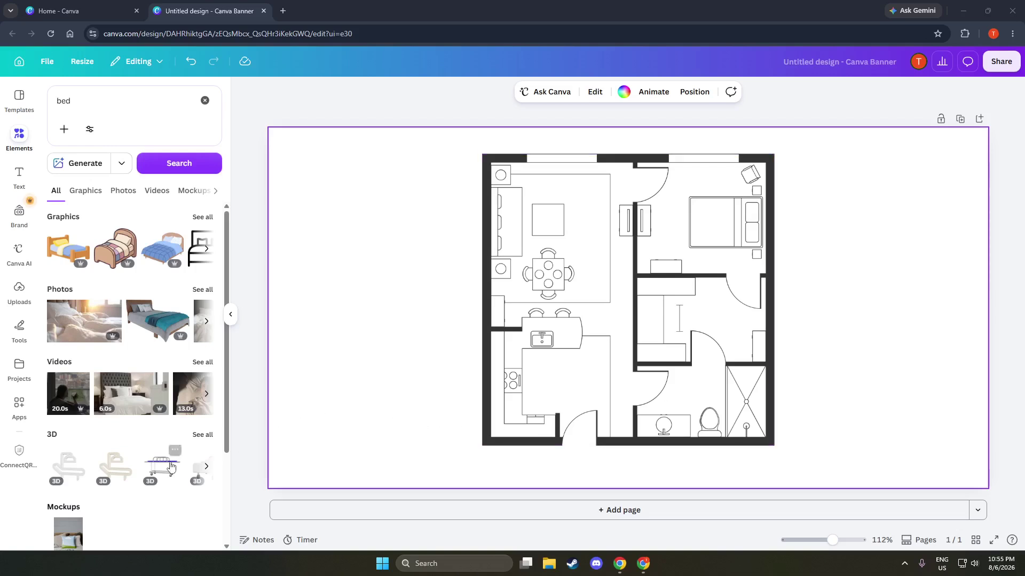
scroll(137, 432, down, 1)
scroll(134, 416, down, 2)
scroll(144, 400, up, 4)
click(96, 201)
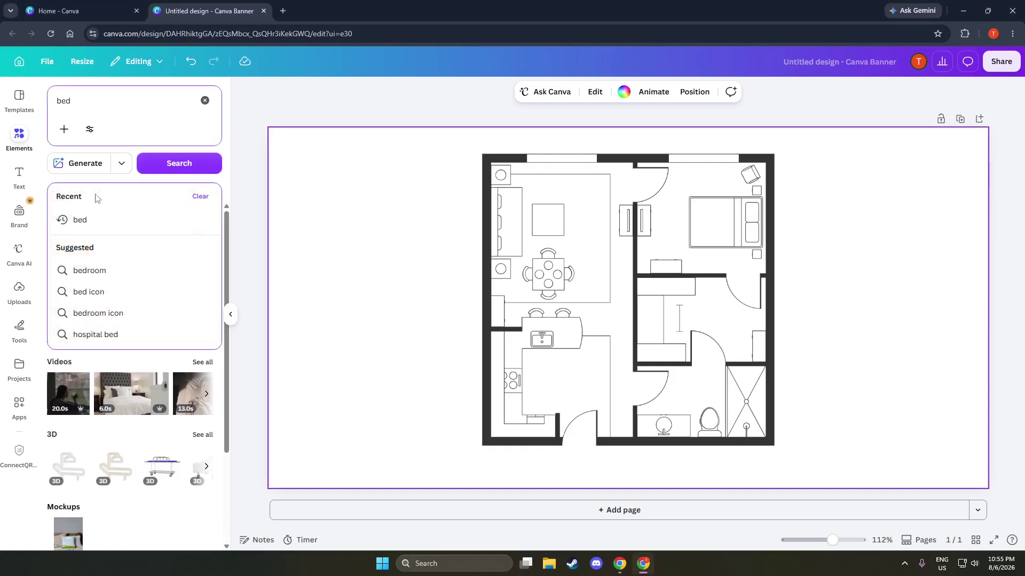
click(167, 182)
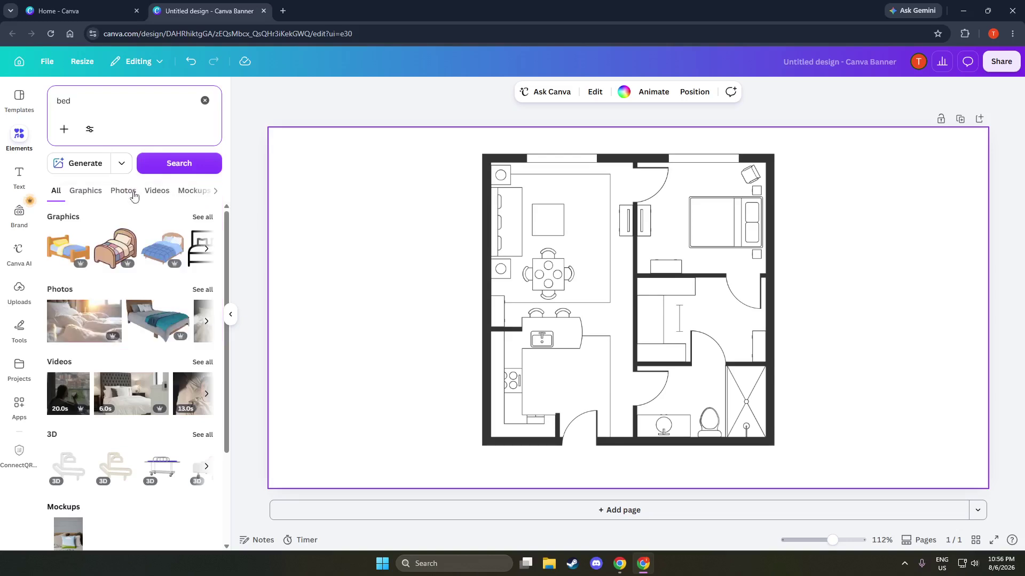
click(87, 191)
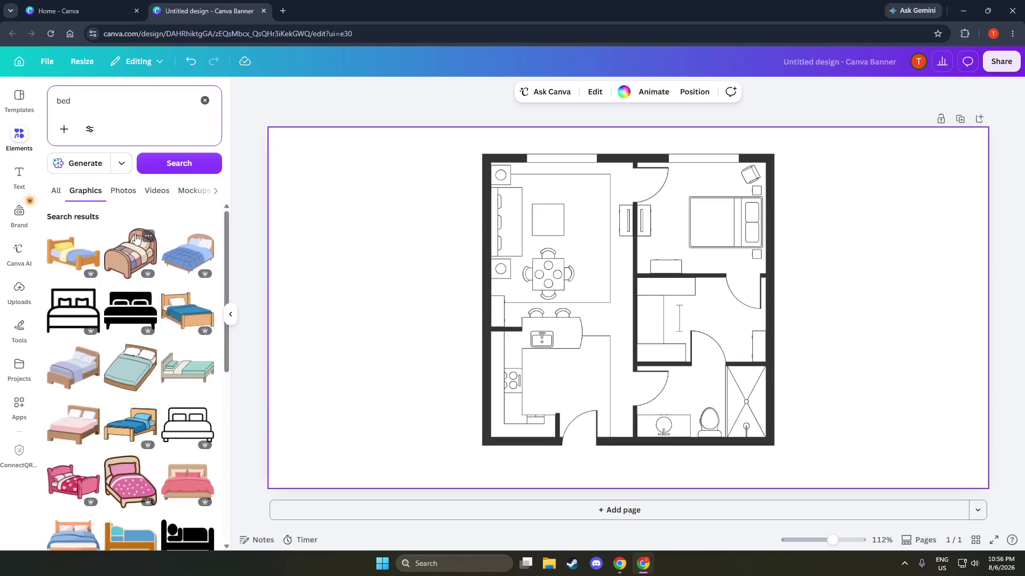
- Add the top-view double bed outline and shrink it to fit in the kitchen area above the entrance door
scroll(108, 293, down, 10)
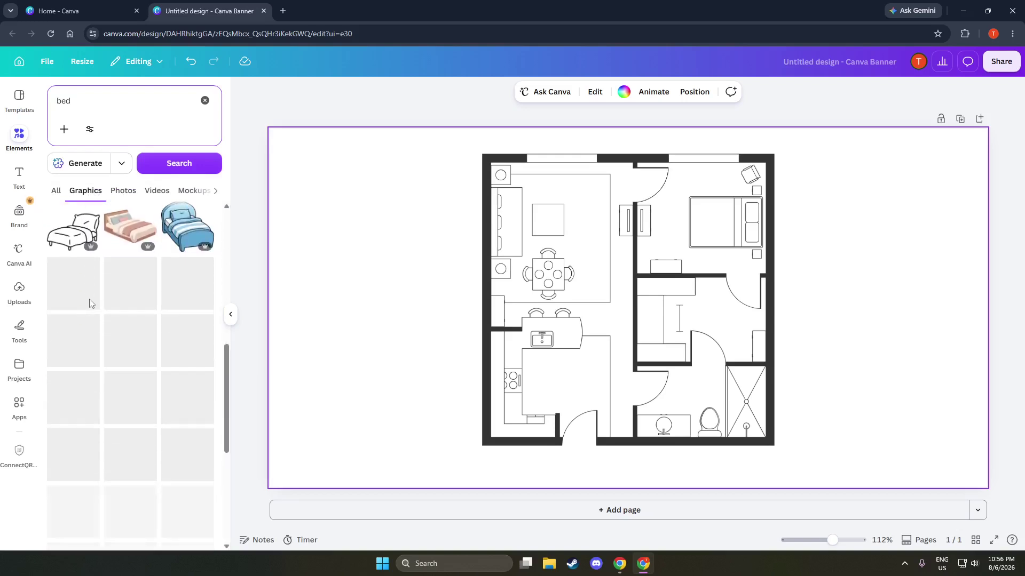
scroll(129, 307, down, 3)
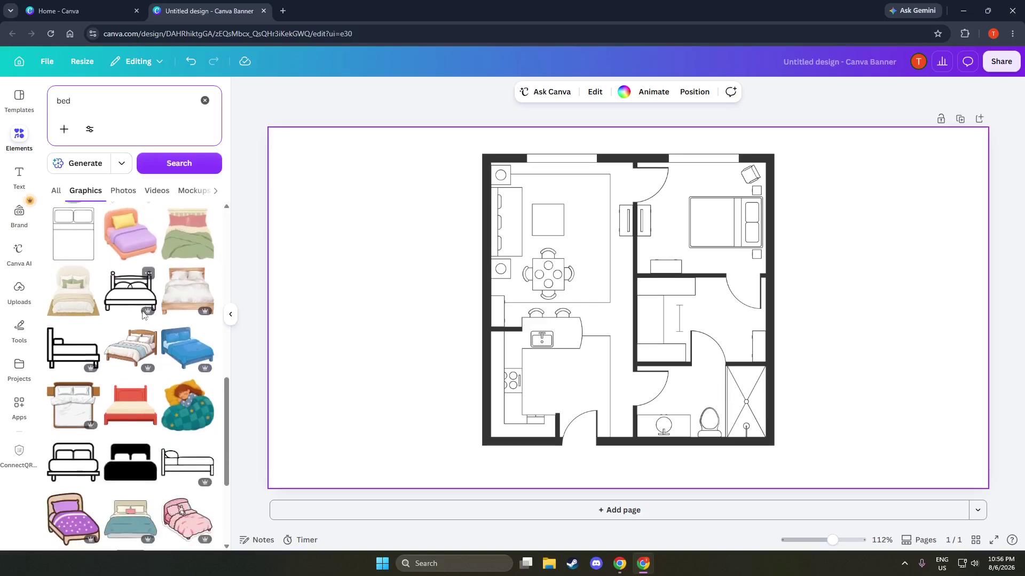
scroll(150, 317, up, 4)
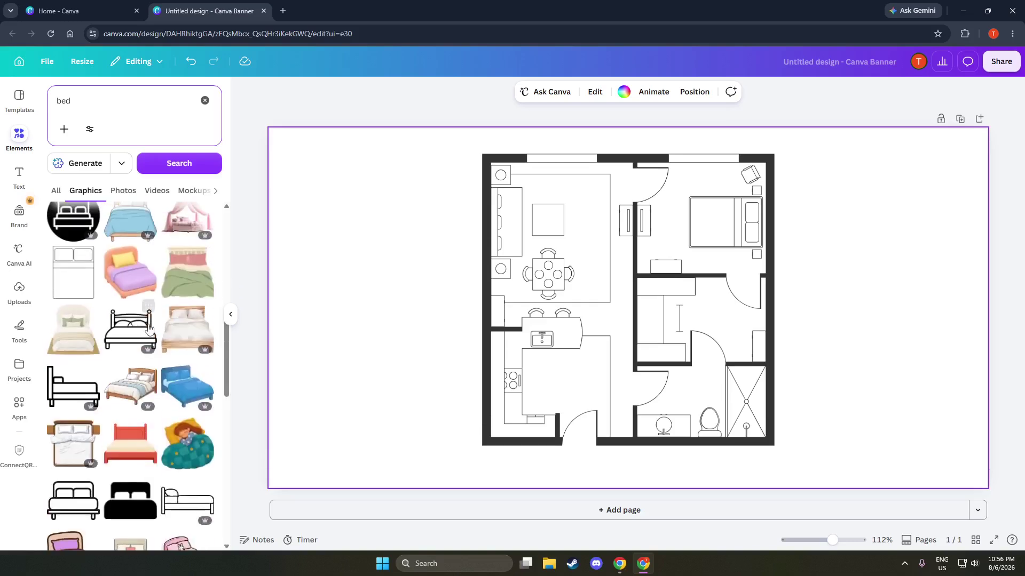
click(76, 277)
drag(647, 325, 584, 362)
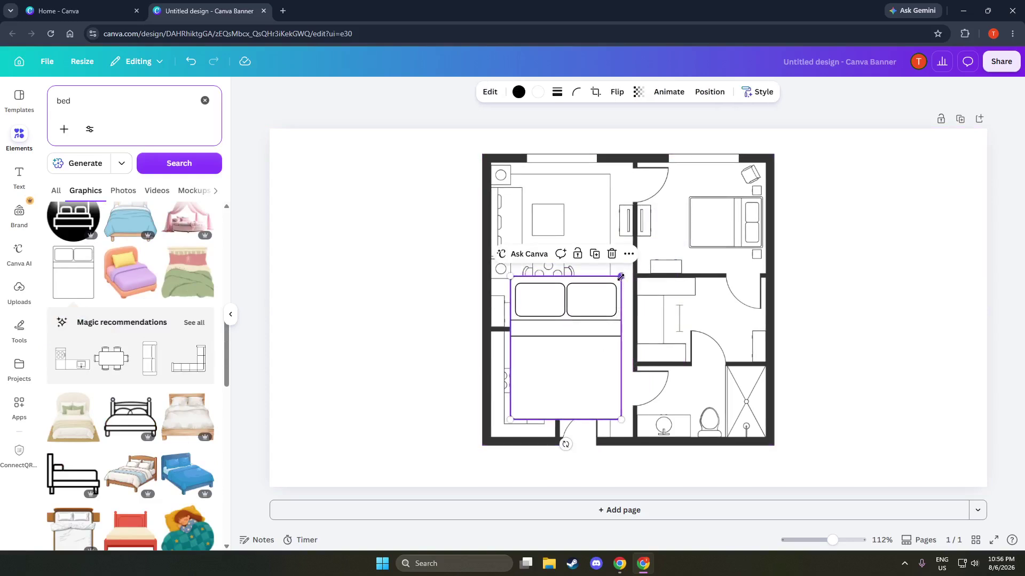
drag(620, 276, 566, 377)
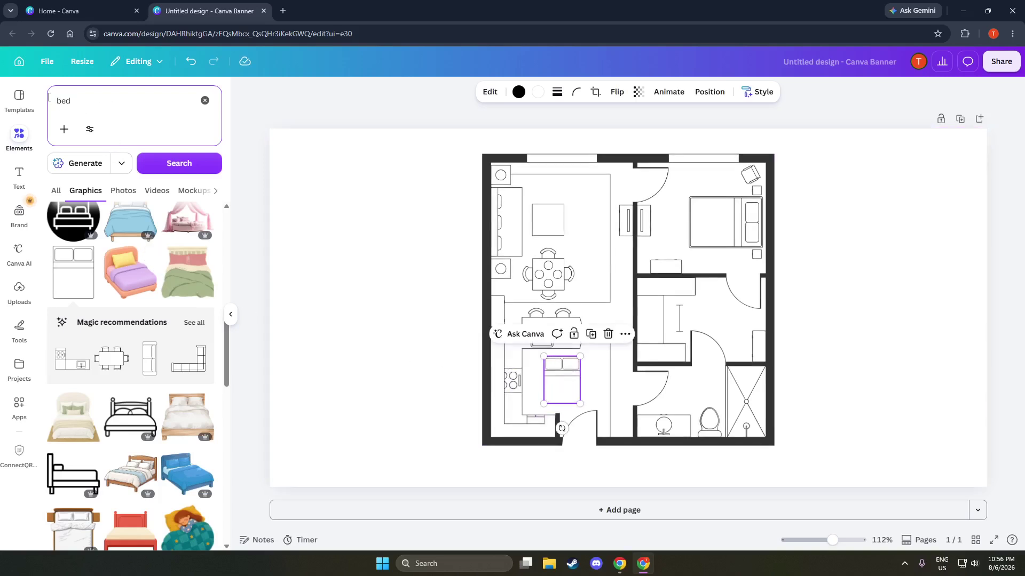
- Search the graphics for "door" and add the top-view door symbol with the swing arc
click(49, 98)
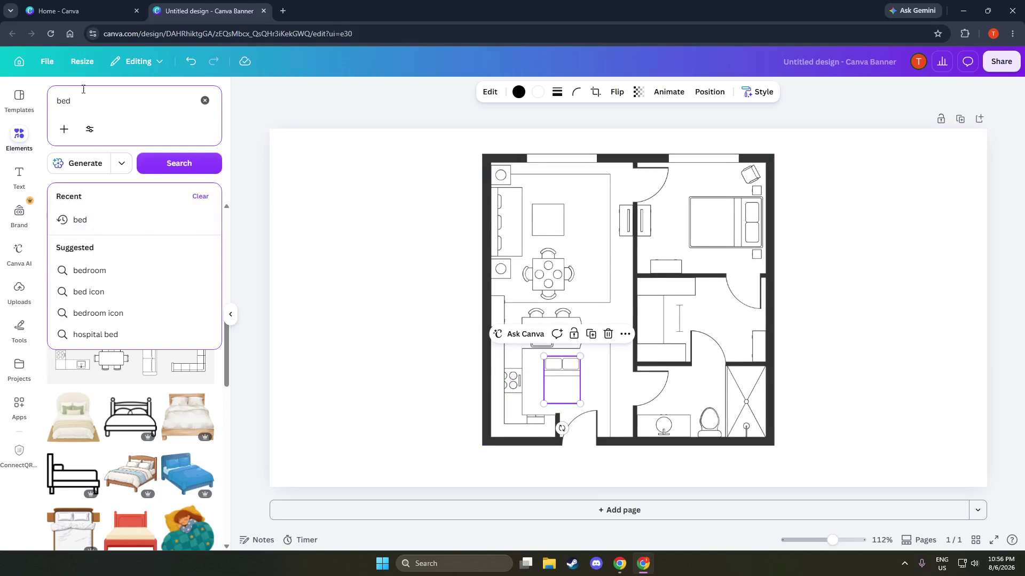
double_click(96, 100)
text(door)
key(Return)
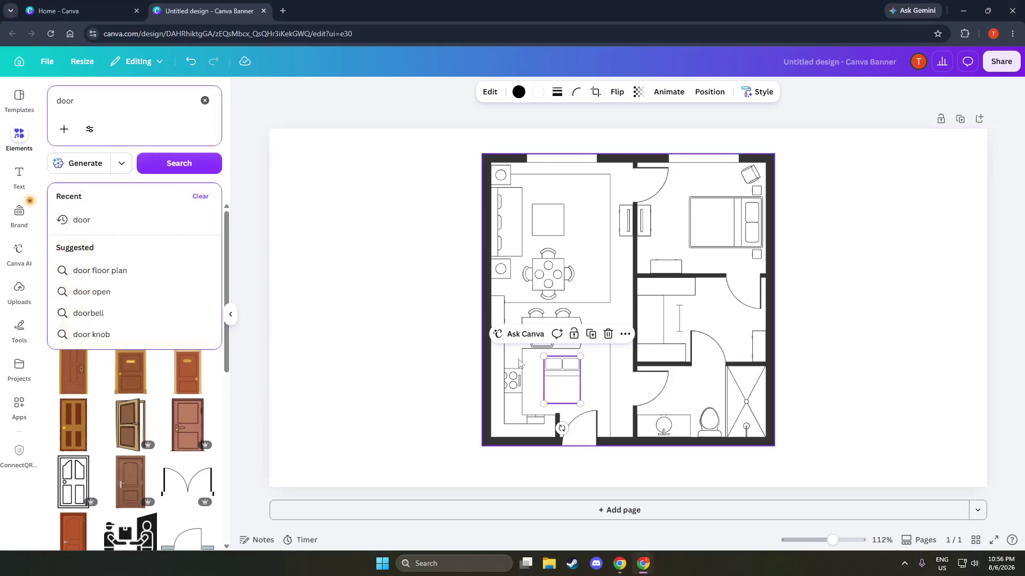
click(246, 301)
click(132, 260)
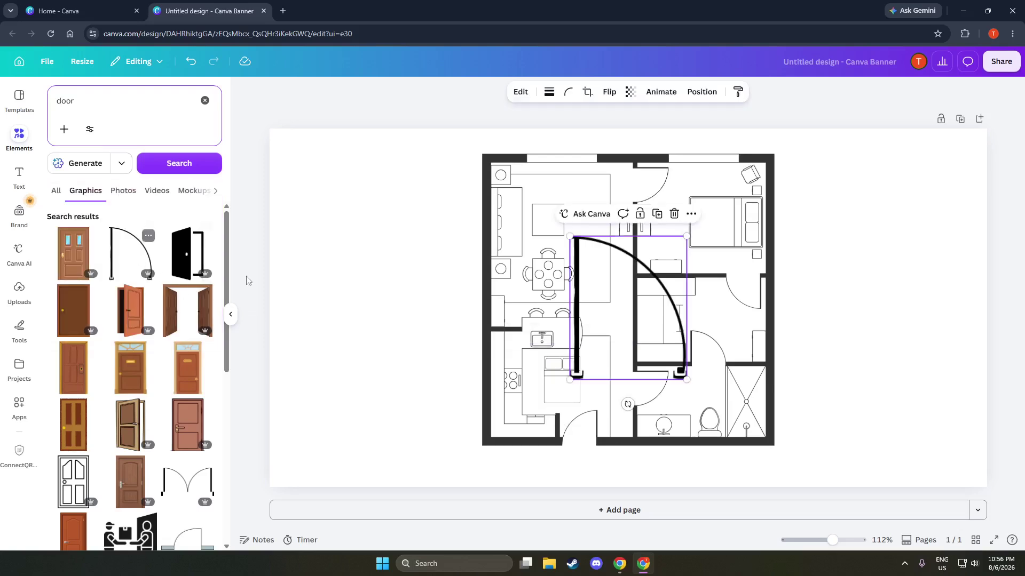
- Shrink the door symbol to doorway size and place it rotated 180 degrees in the living room, below the upper window
drag(618, 337, 592, 406)
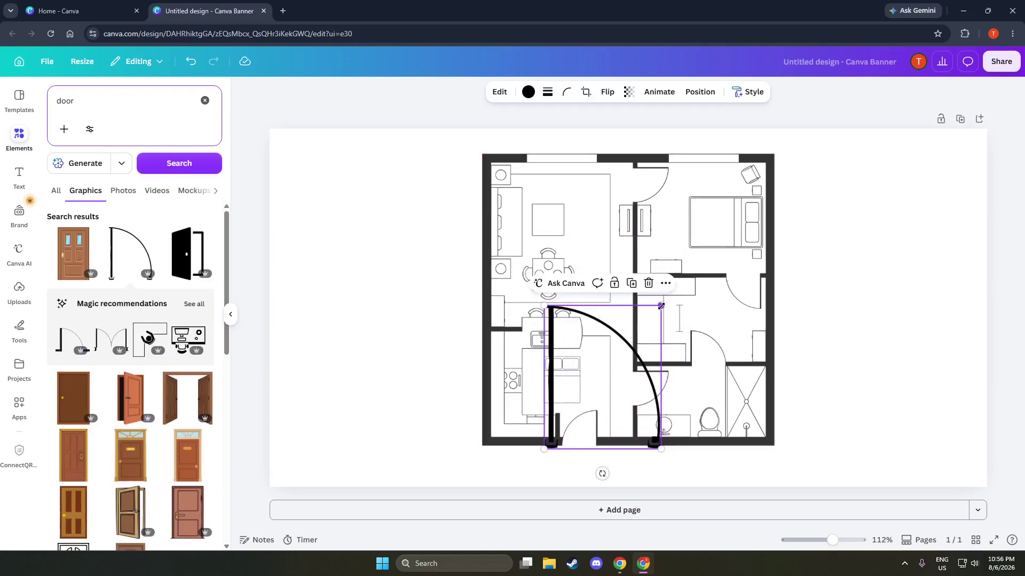
drag(661, 305, 561, 387)
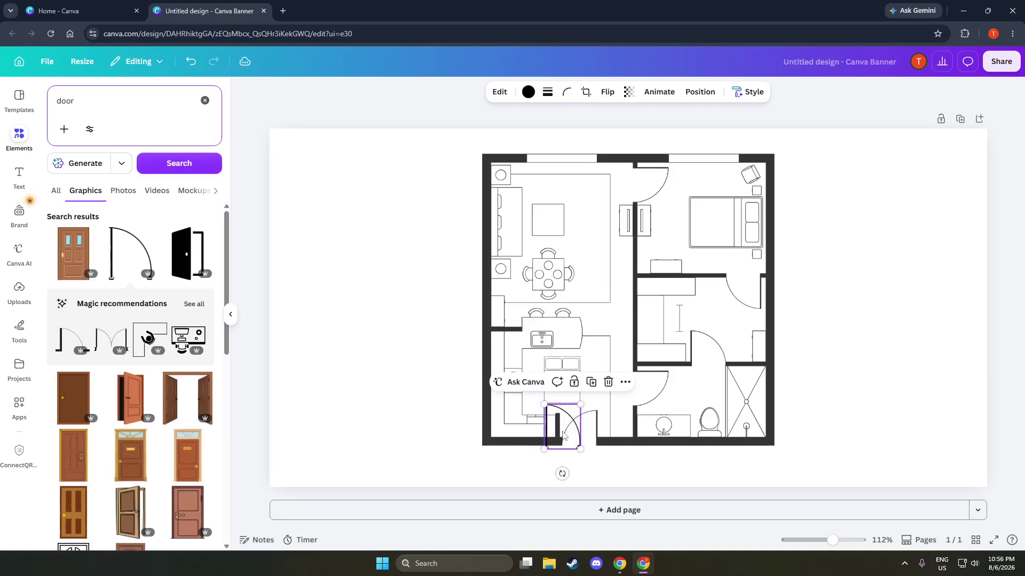
drag(563, 432, 579, 269)
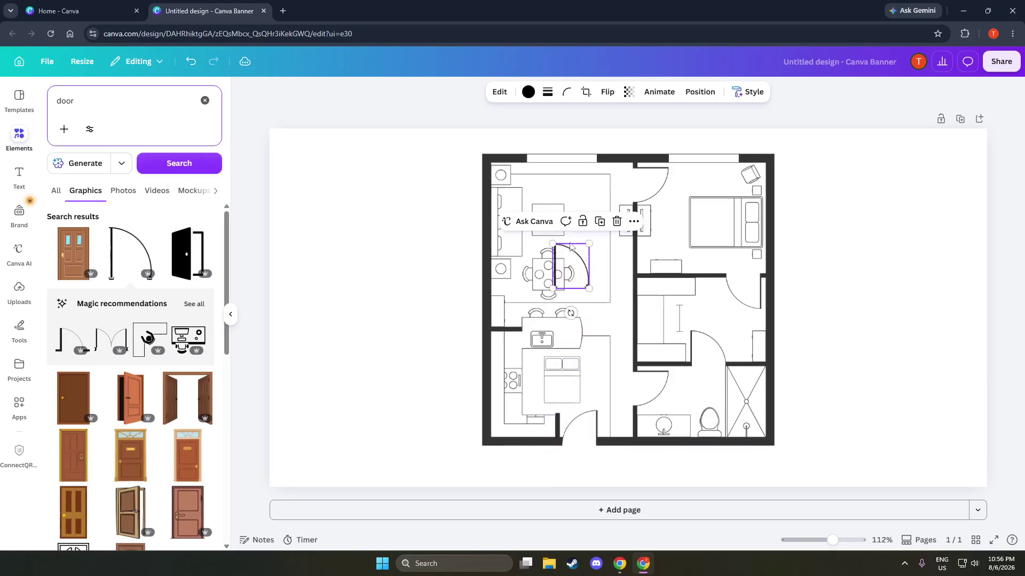
drag(570, 313, 587, 186)
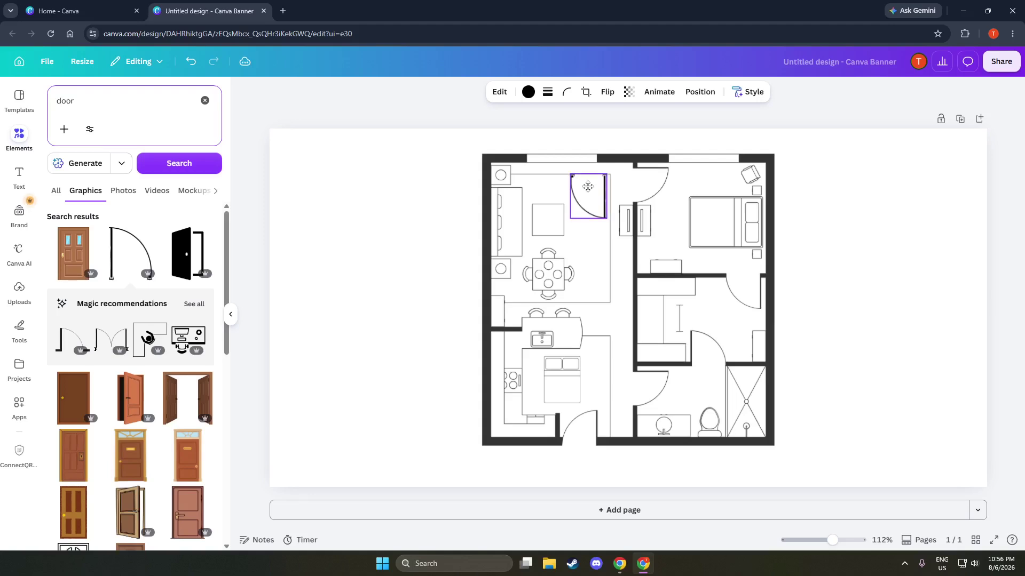